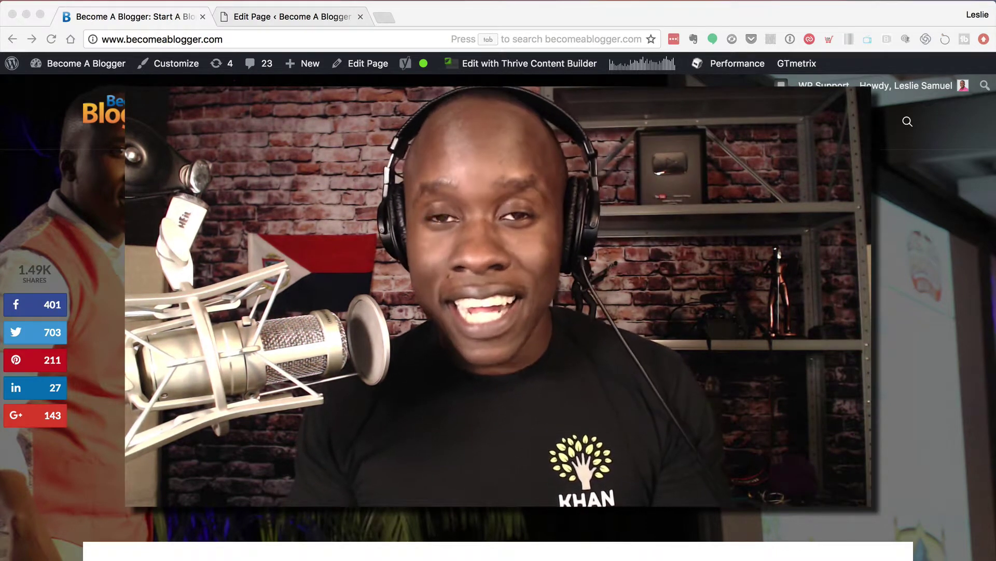
- Switch from Chrome to the Finder window on the Lead Magnets folder
key(super+Tab)
key(super+Tab)
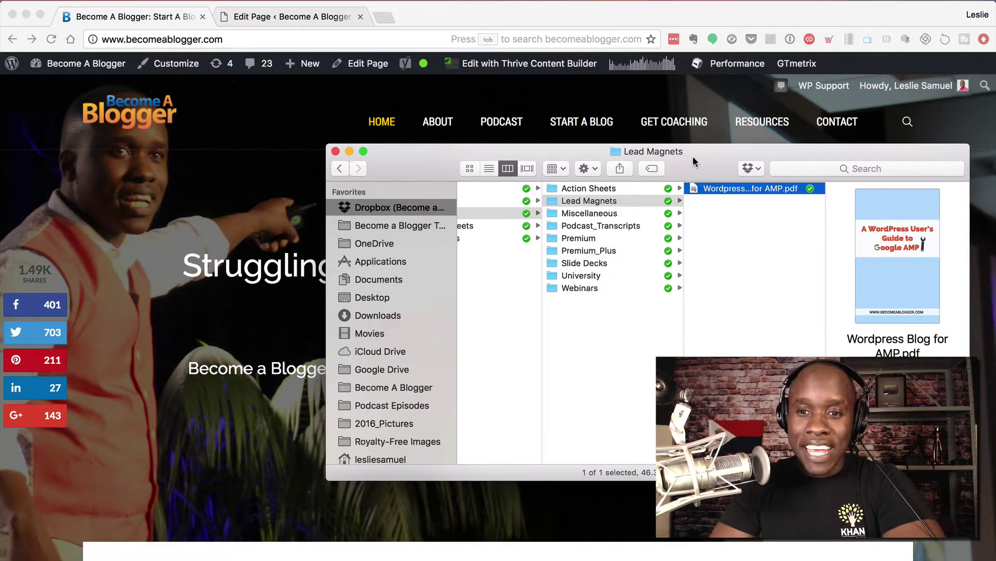
- Copy the Dropbox link for Wordpress Blog for AMP.pdf from its Finder context menu
drag(693, 156, 496, 155)
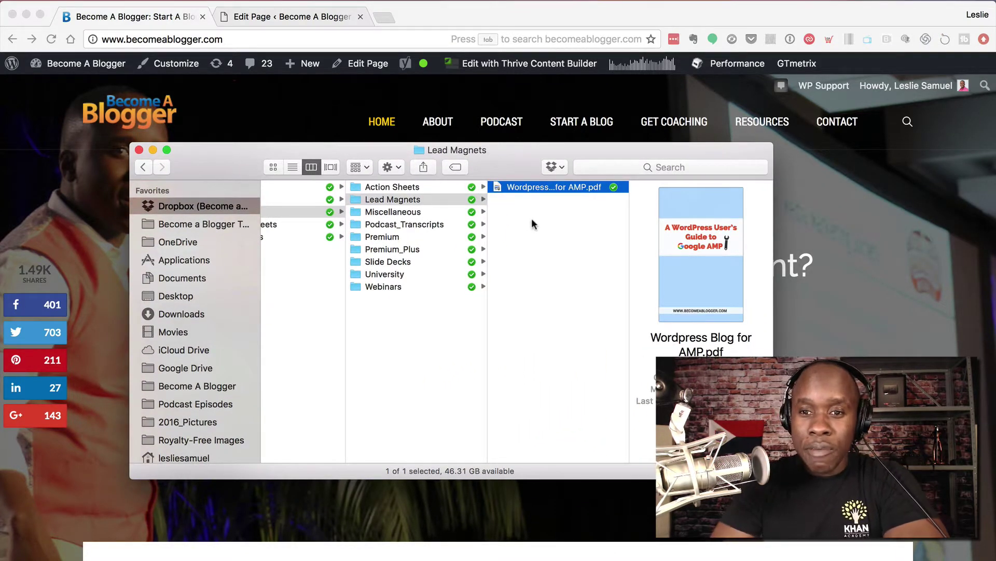
click(521, 188)
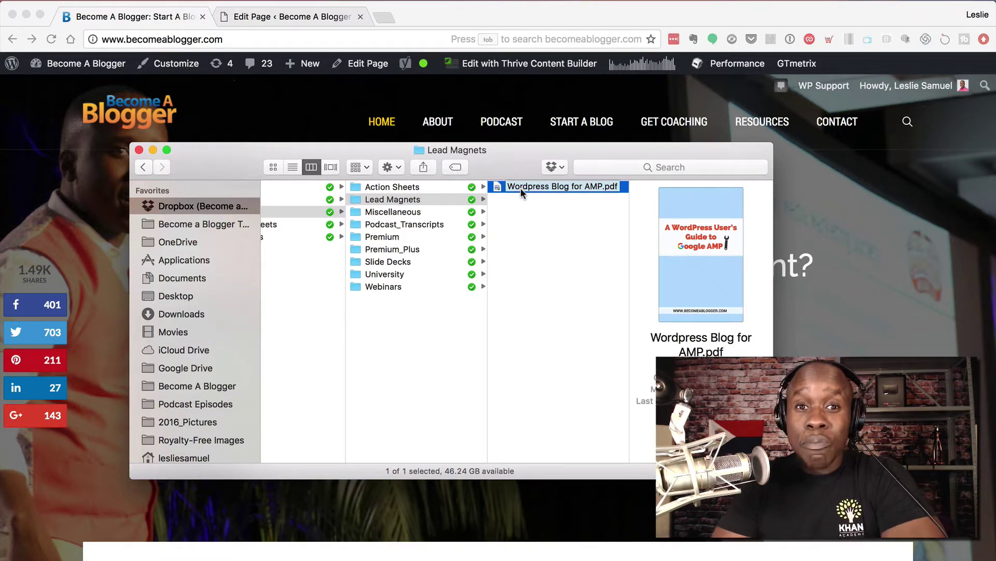
key(super+a)
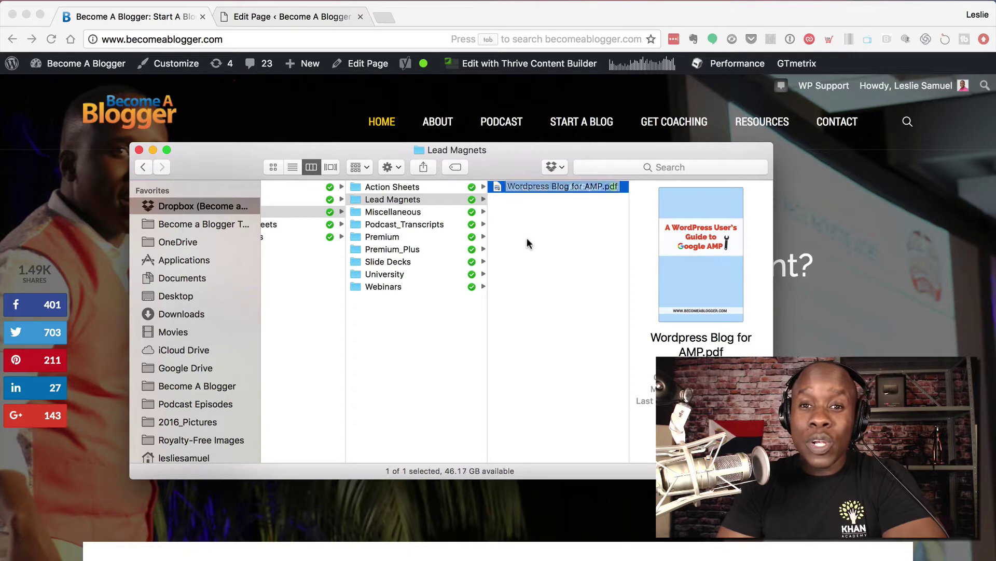
click(527, 243)
click(528, 186)
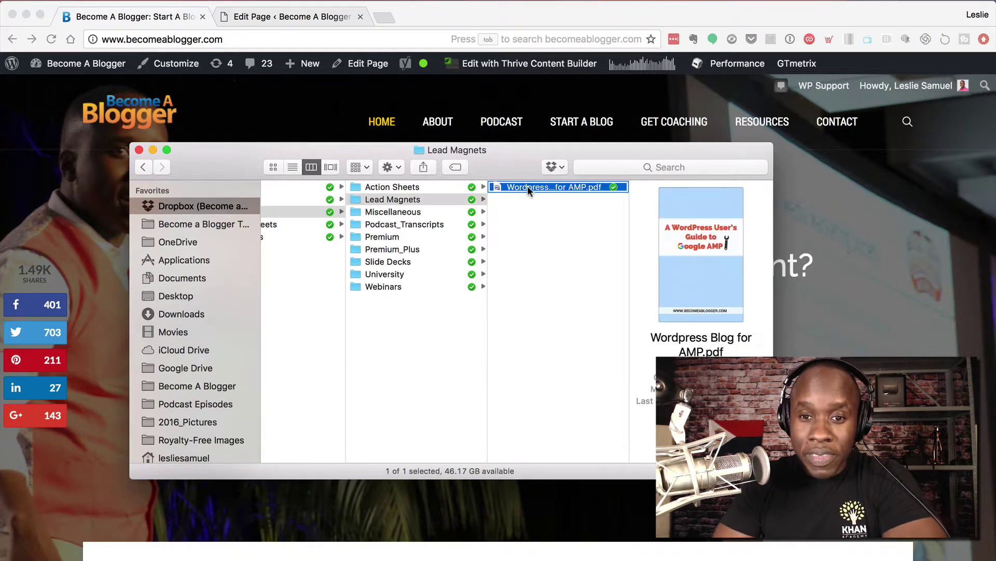
right_click(527, 185)
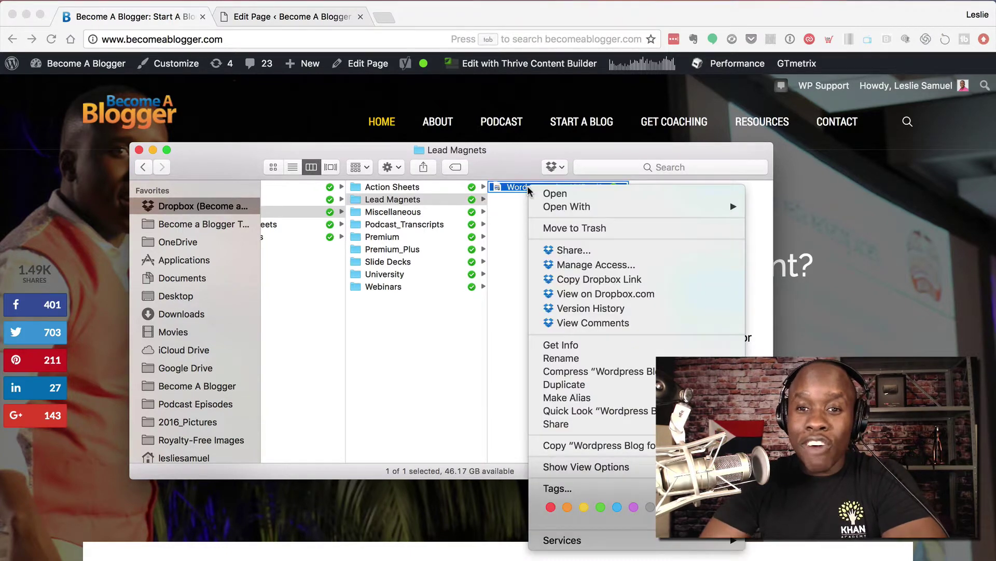
click(584, 280)
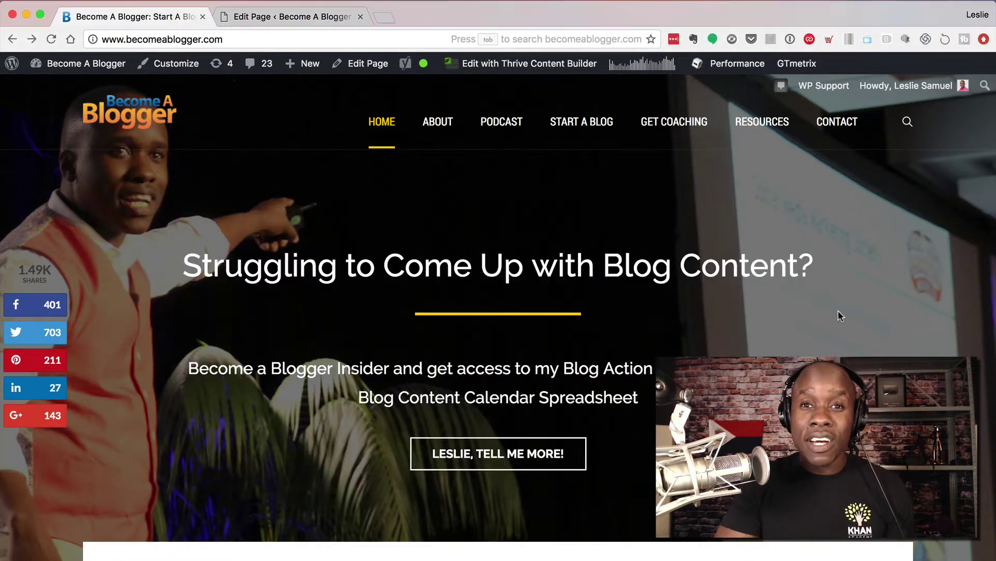
- Load the pasted Dropbox link in Chrome and scroll through the Wordpress Blog for AMP.pdf preview
click(838, 310)
click(260, 41)
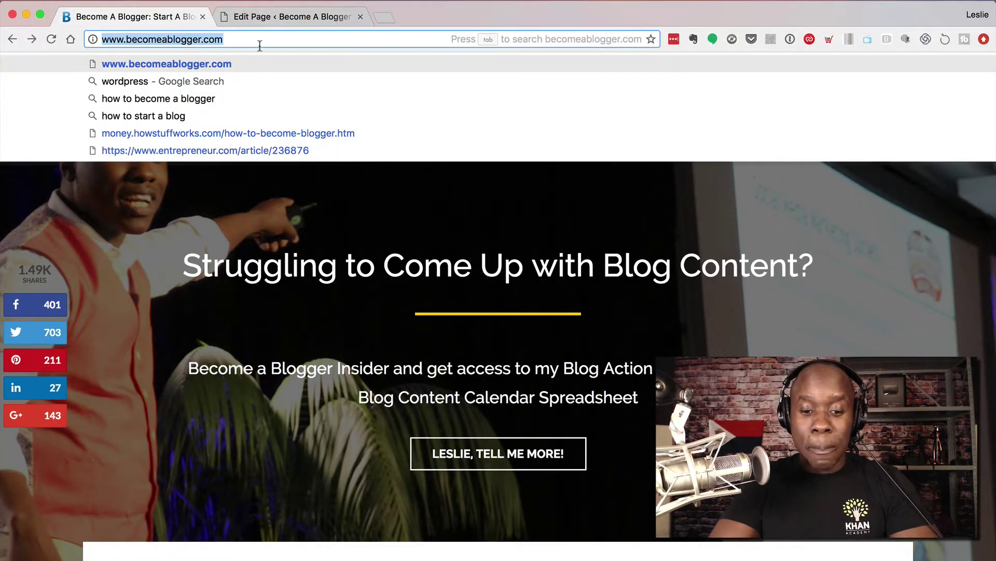
right_click(260, 46)
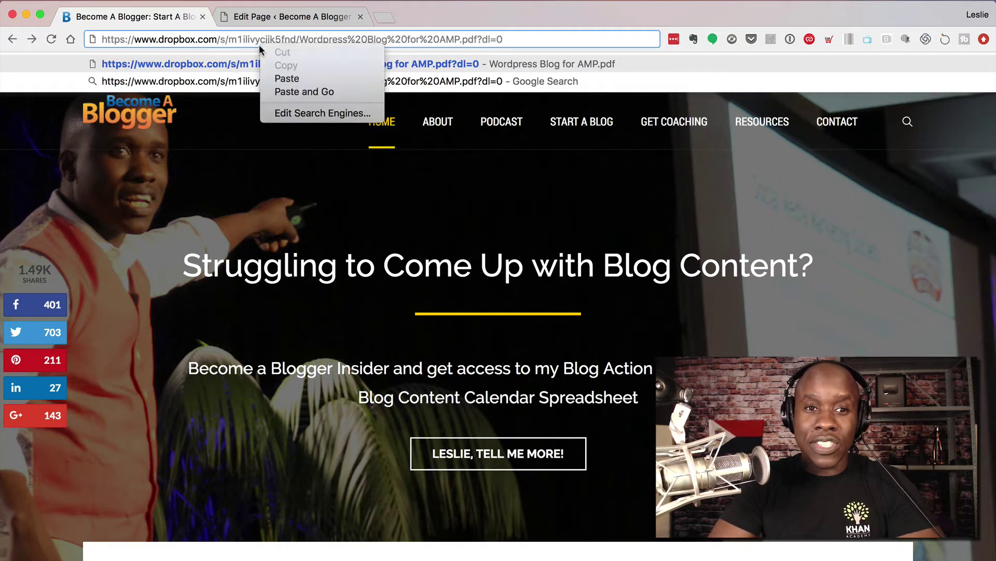
click(287, 79)
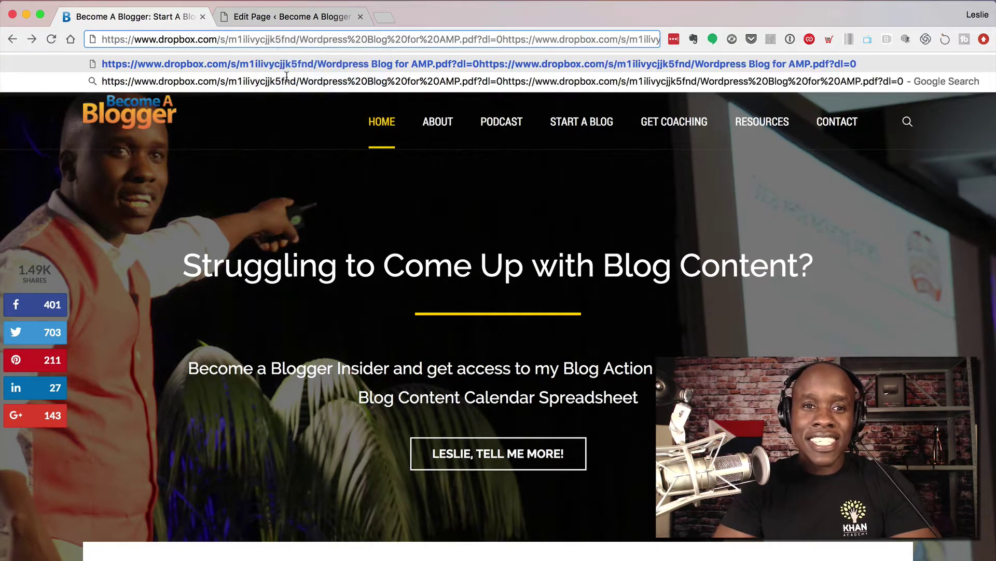
key(super+z)
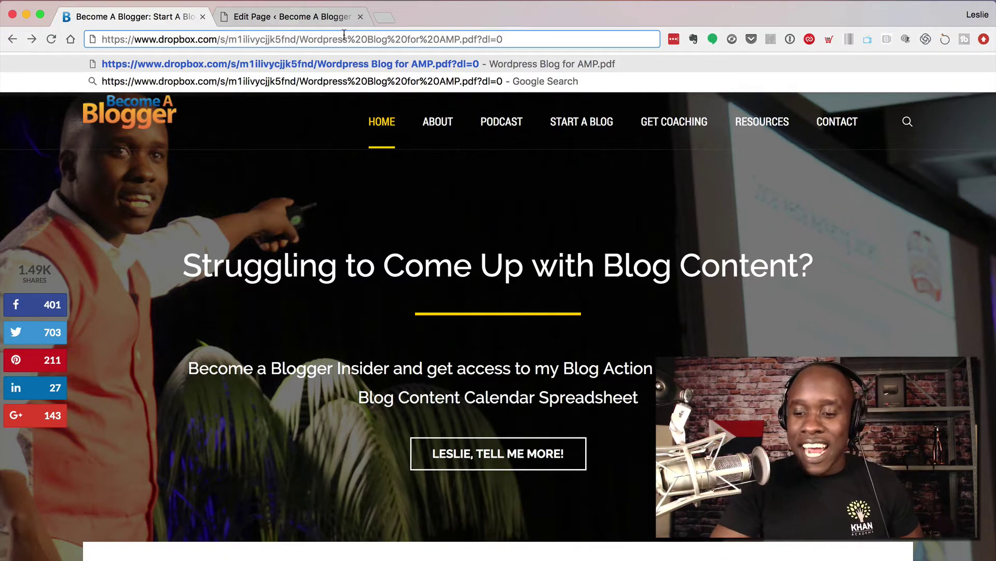
key(Return)
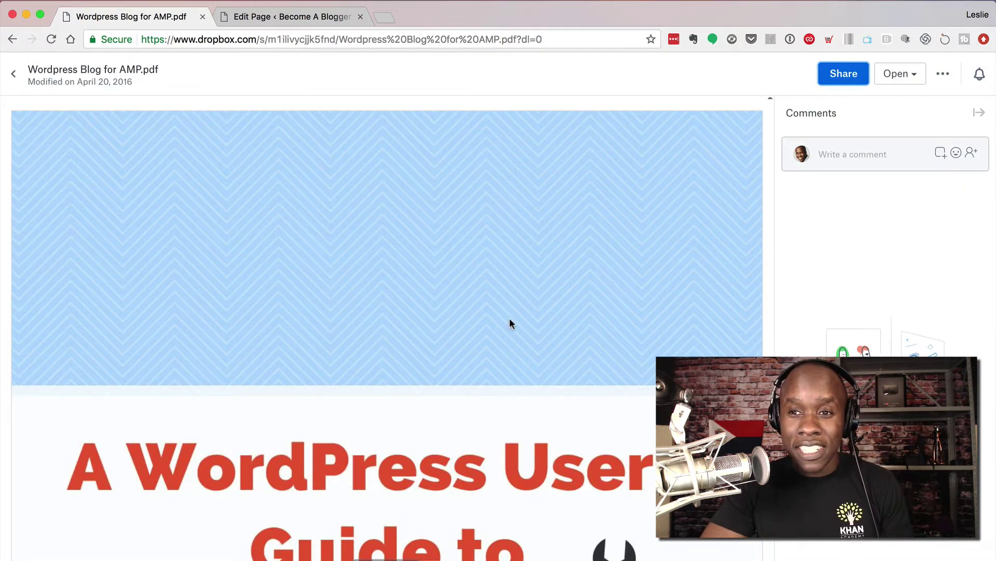
scroll(510, 323, down, 15)
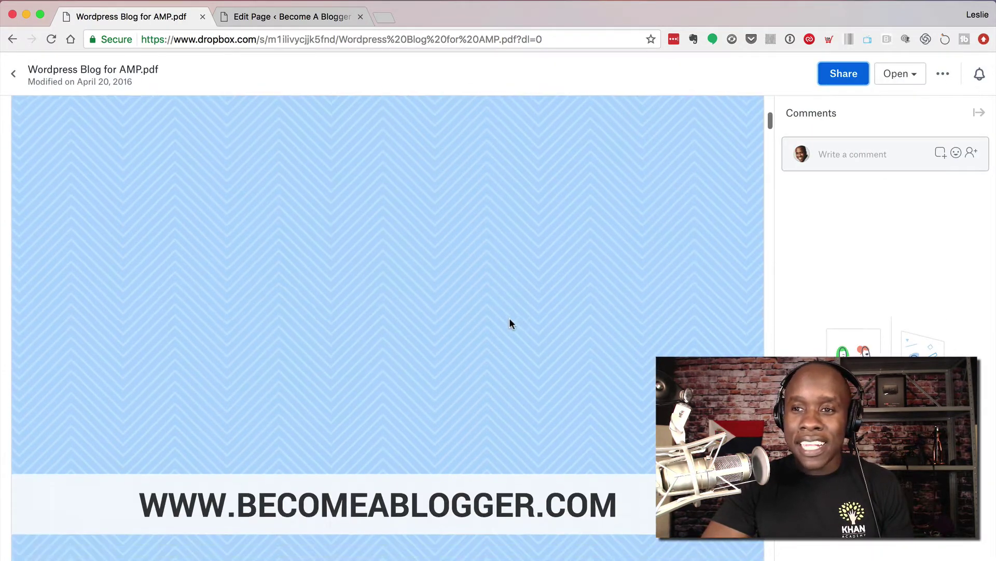
scroll(509, 323, up, 6)
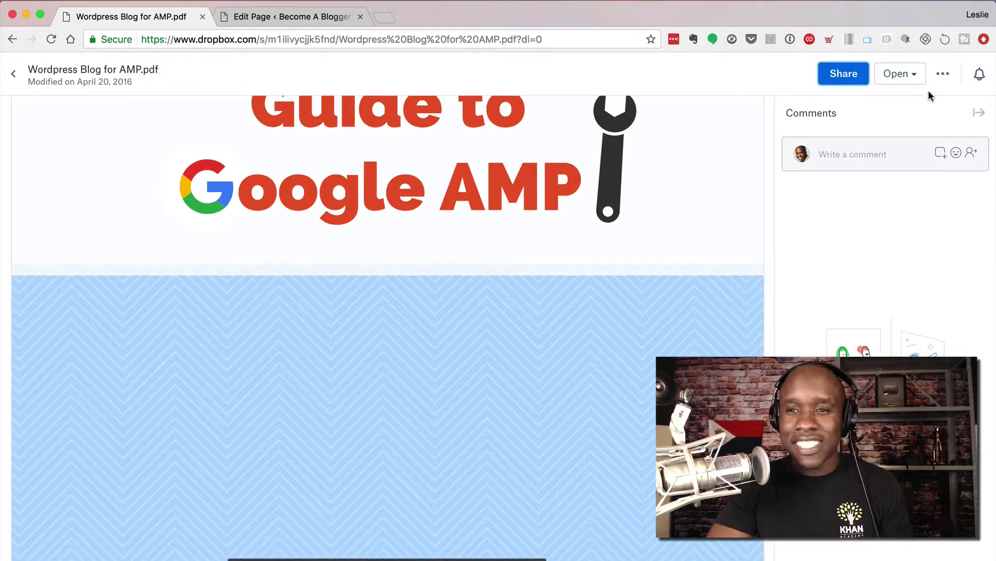
scroll(625, 332, up, 8)
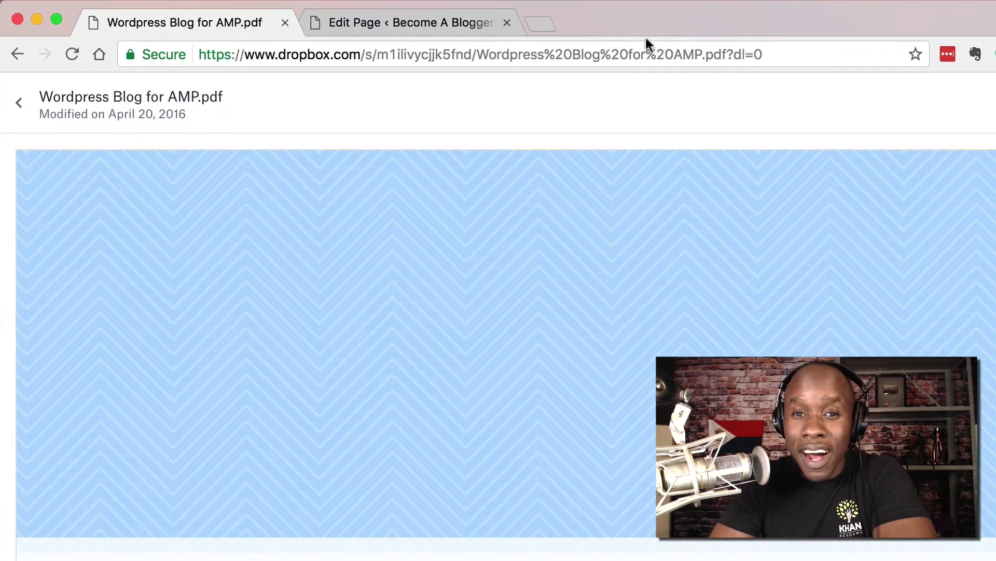
- Change the Dropbox link's dl=0 to dl=1 to test direct download, then return to WordPress
click(749, 52)
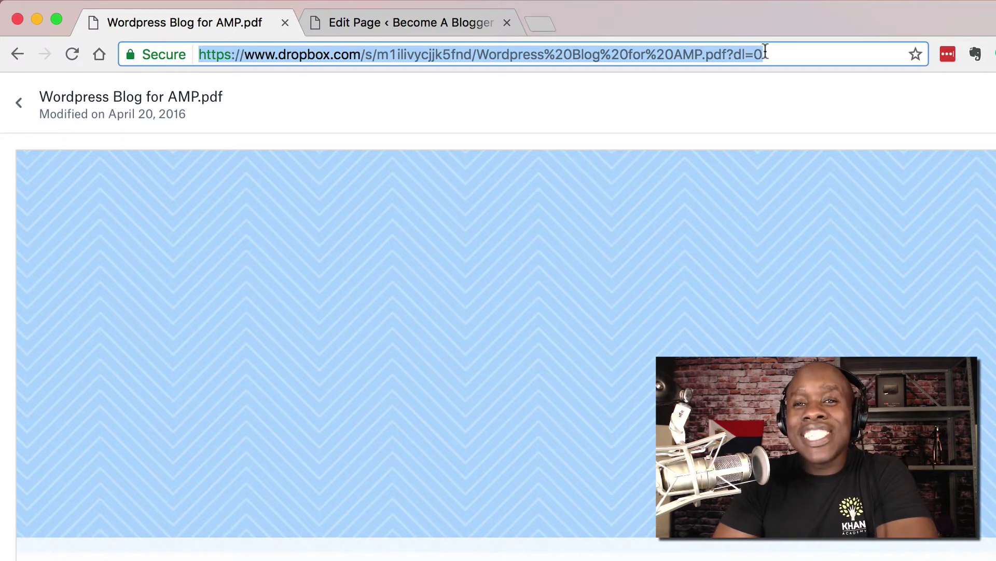
click(765, 52)
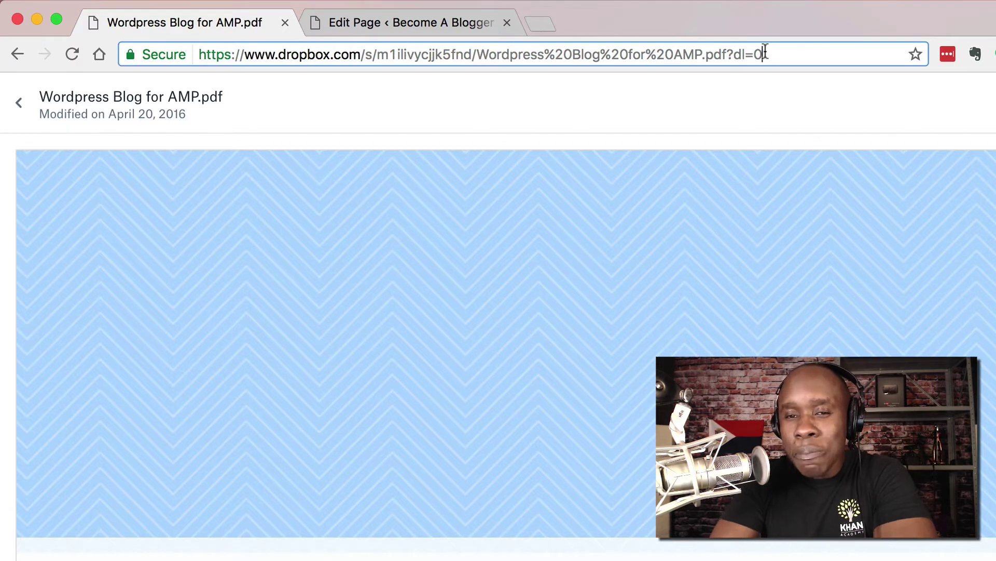
key(BackSpace)
text(1)
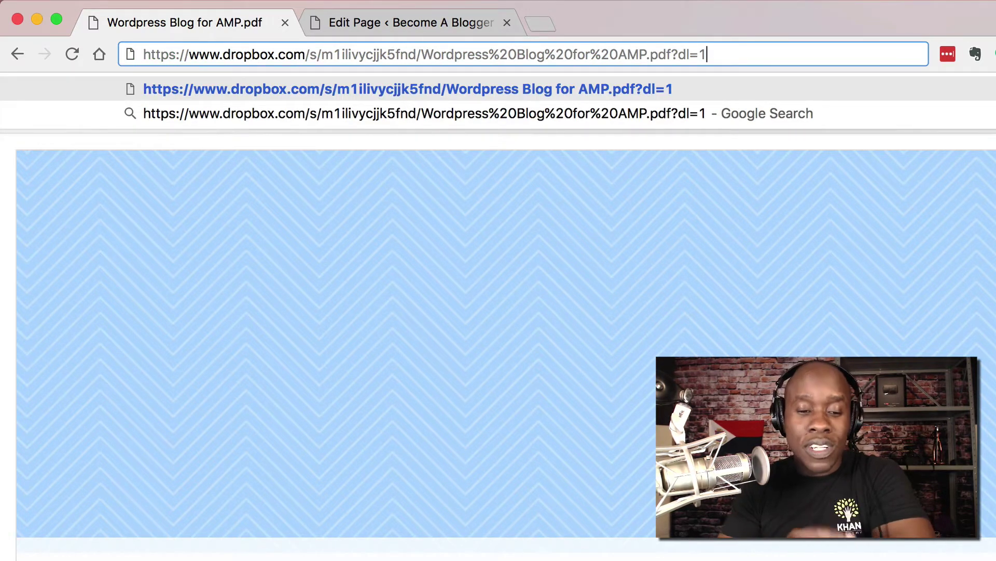
key(Return)
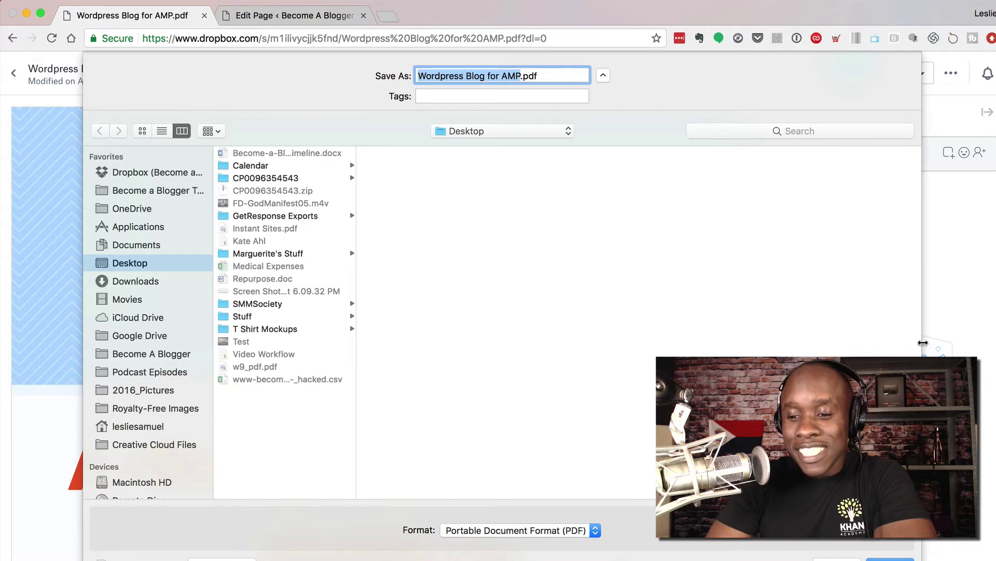
key(Return)
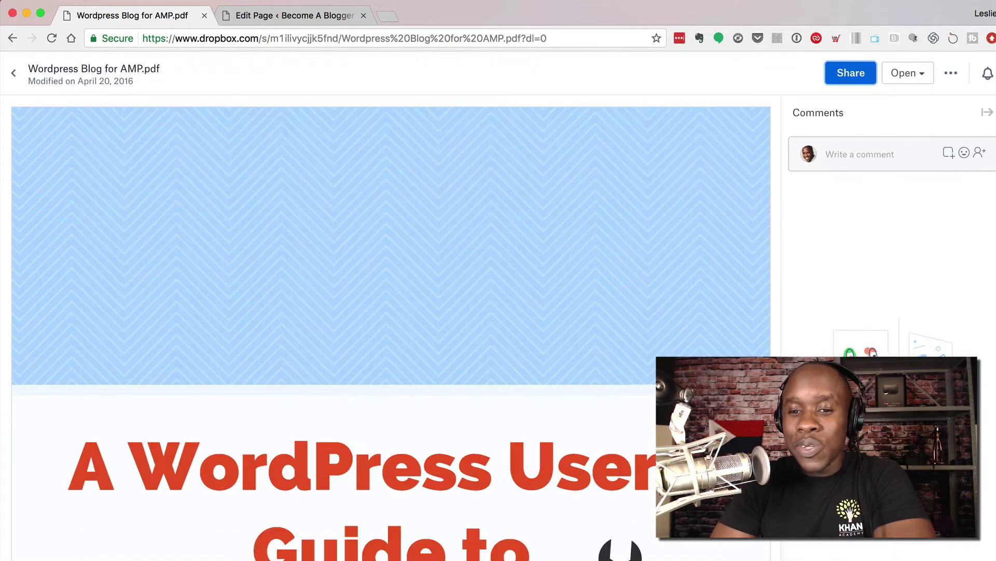
click(306, 18)
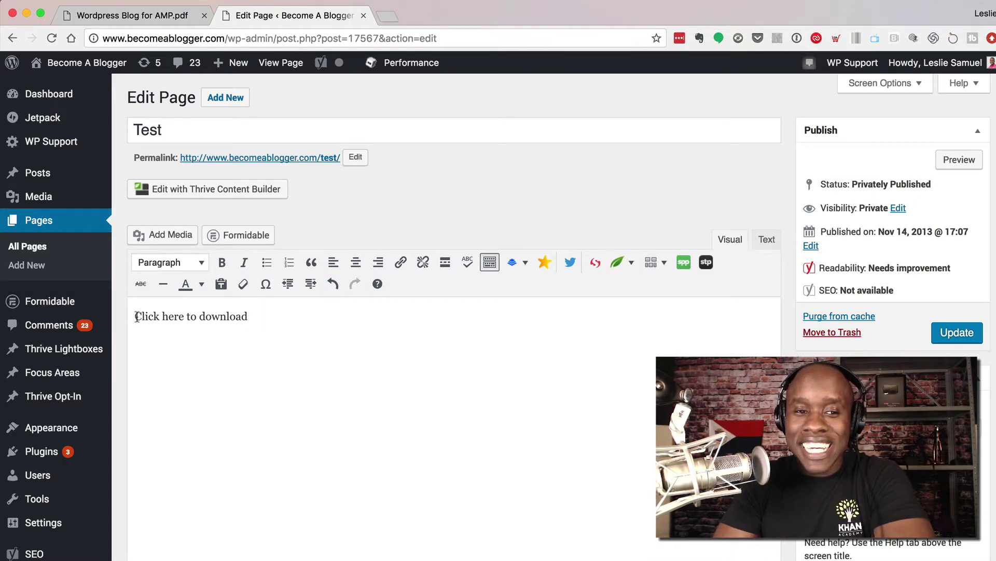
- Link 'Click here to download' to the Dropbox PDF URL ending dl=1 and update the page
drag(249, 316, 134, 316)
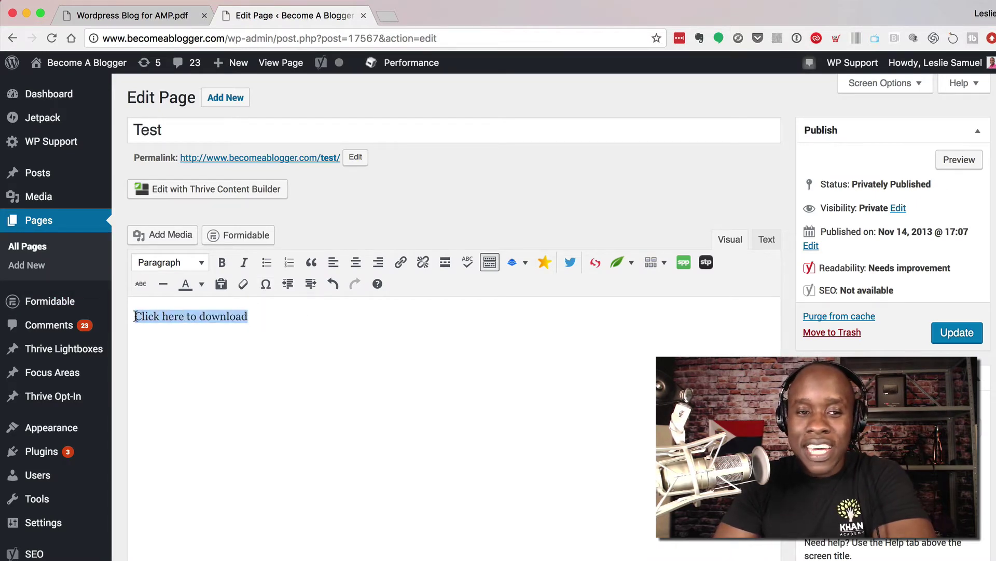
click(400, 262)
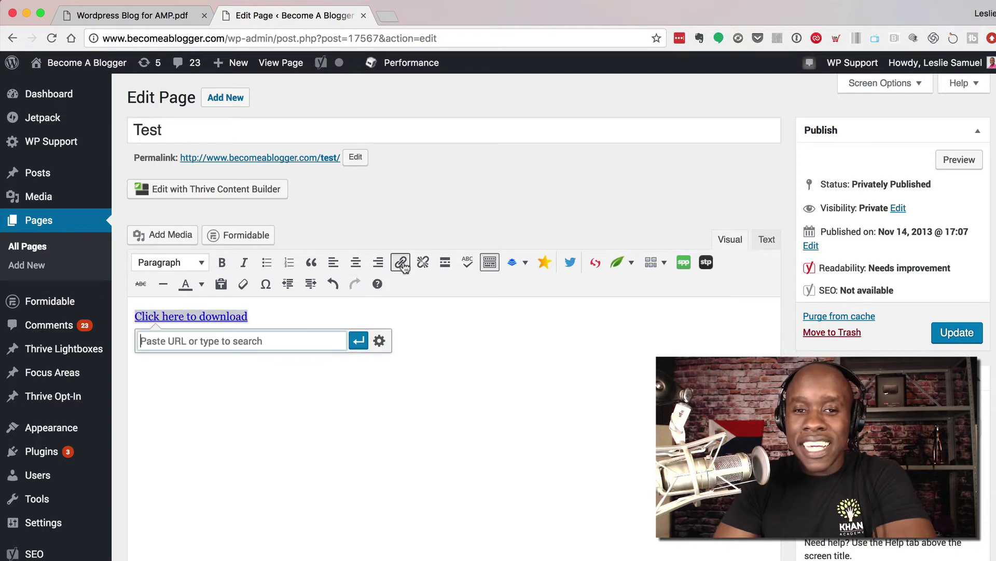
key(super+v)
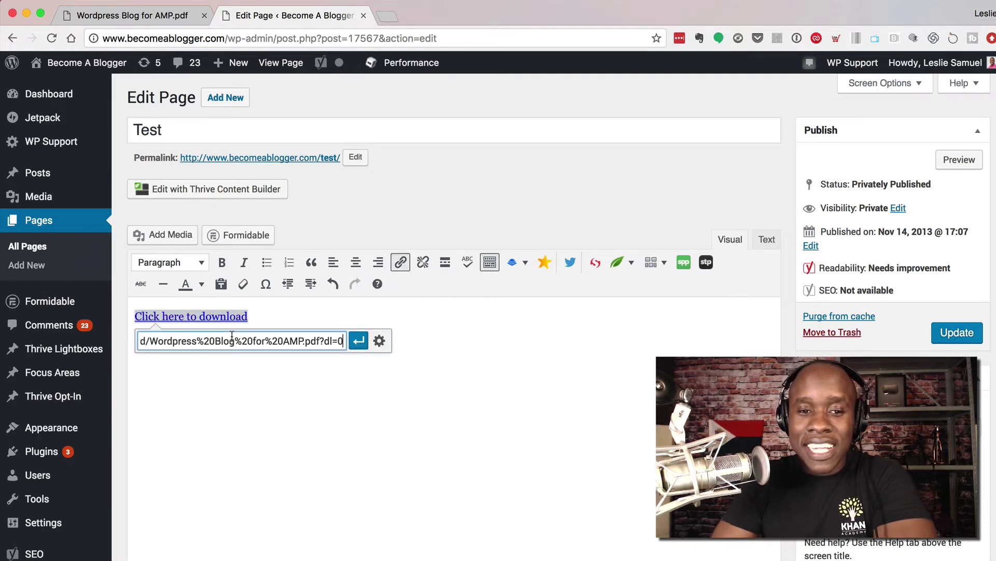
key(BackSpace)
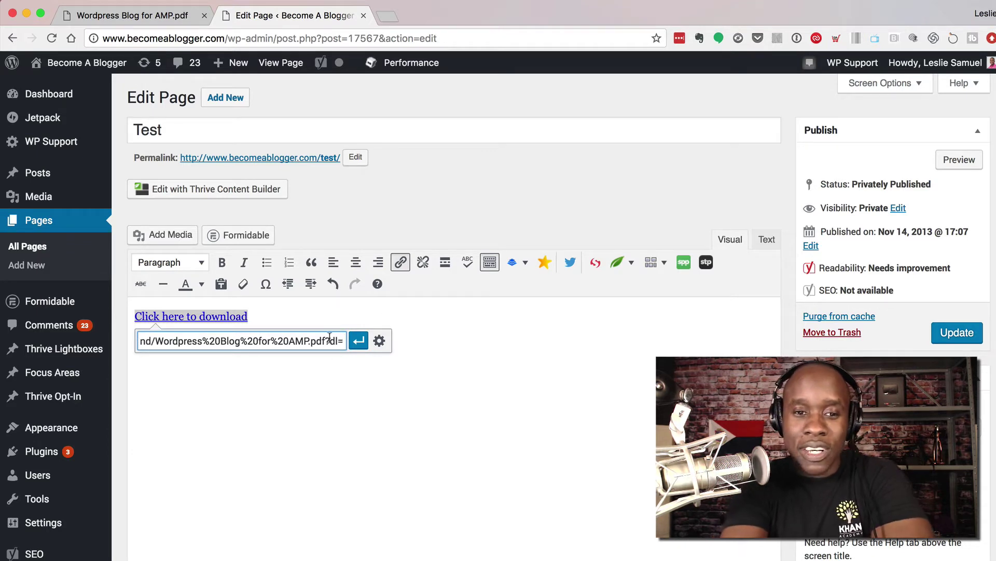
text(1)
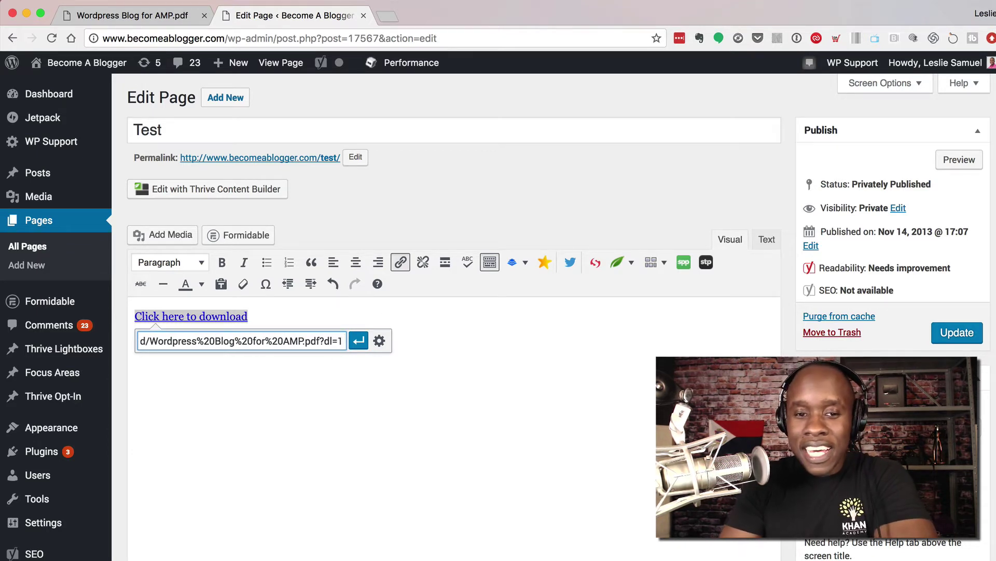
click(358, 340)
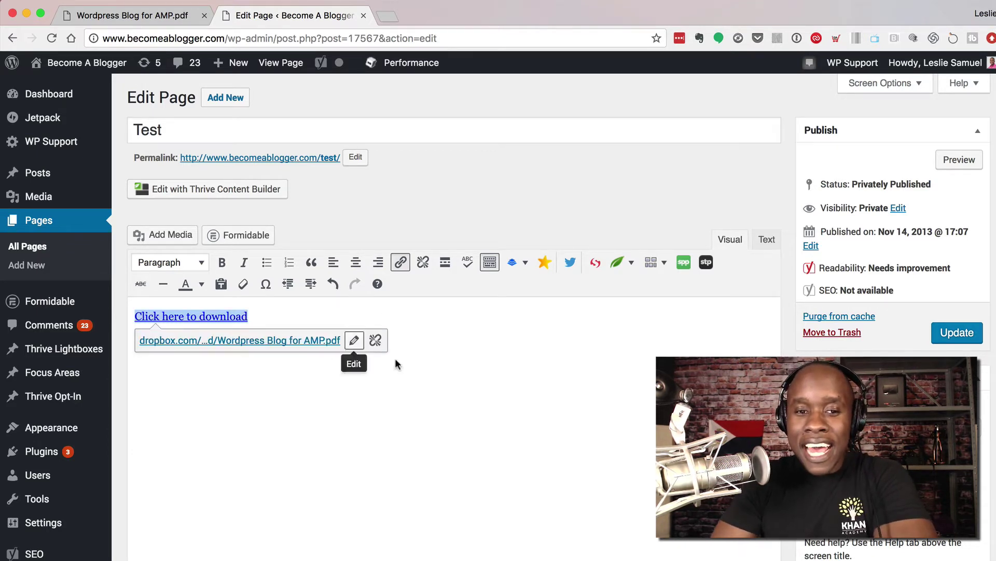
click(980, 337)
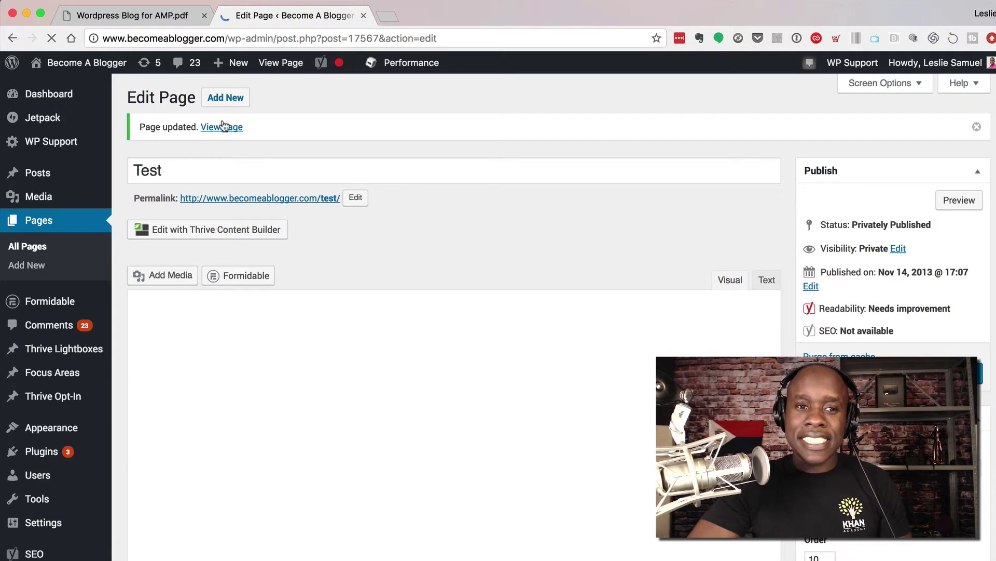
- View the updated Test page live and try its 'Click here to download' link
click(224, 133)
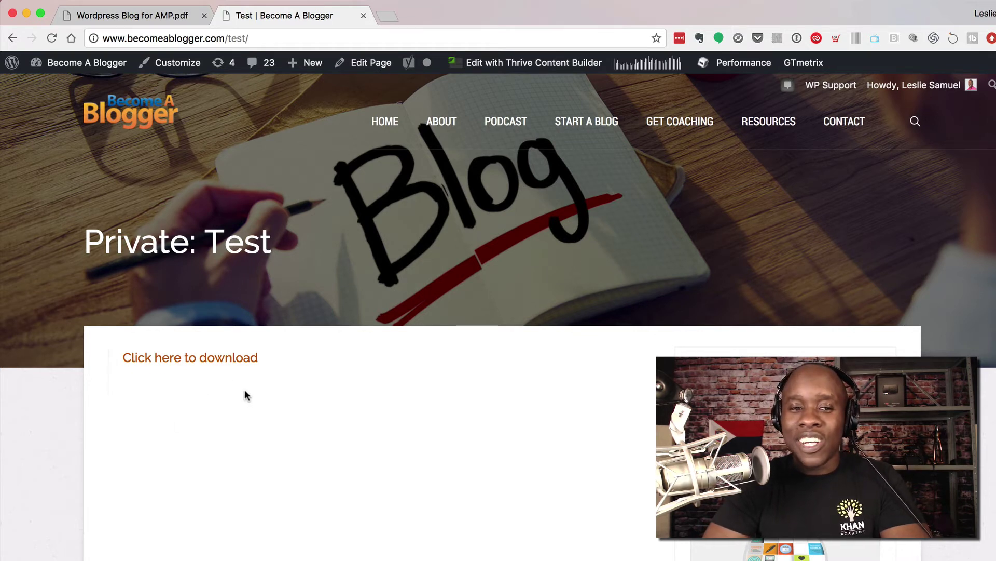
click(208, 366)
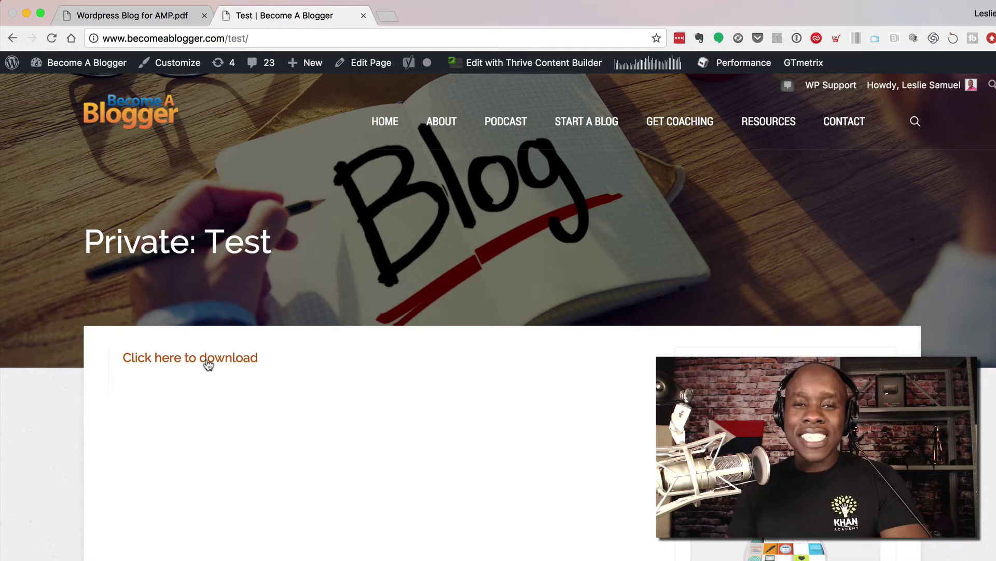